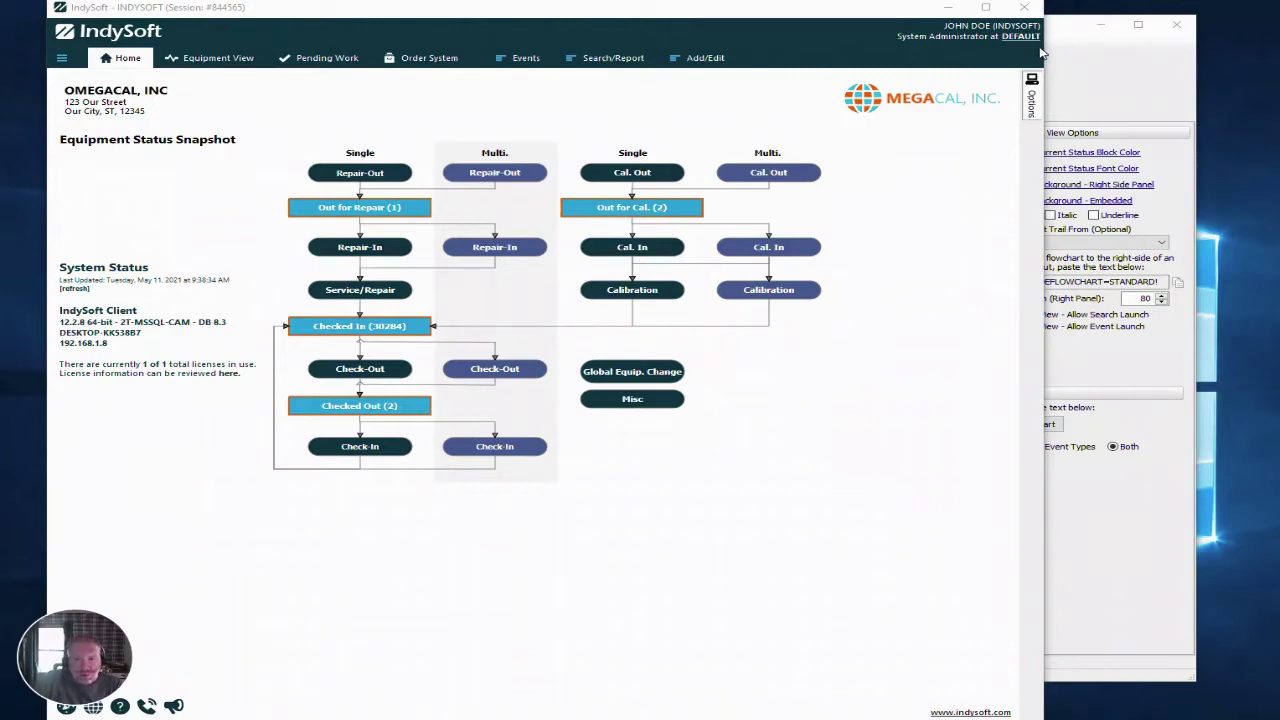
# Bring the STANDARD flowchart editor forward, widen its design area slightly, and select the Multi. column's Cal. In block
pyautogui.click(1070, 33)
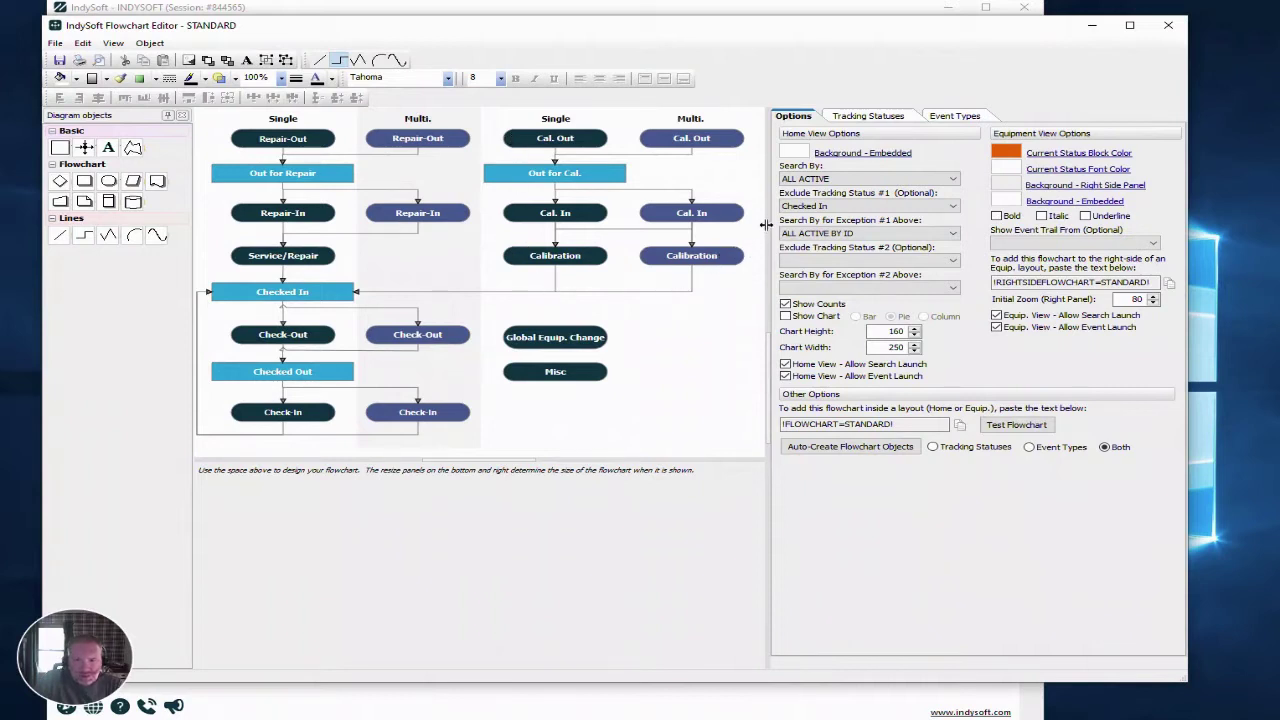
pyautogui.moveTo(766, 224); pyautogui.dragTo(774, 224)
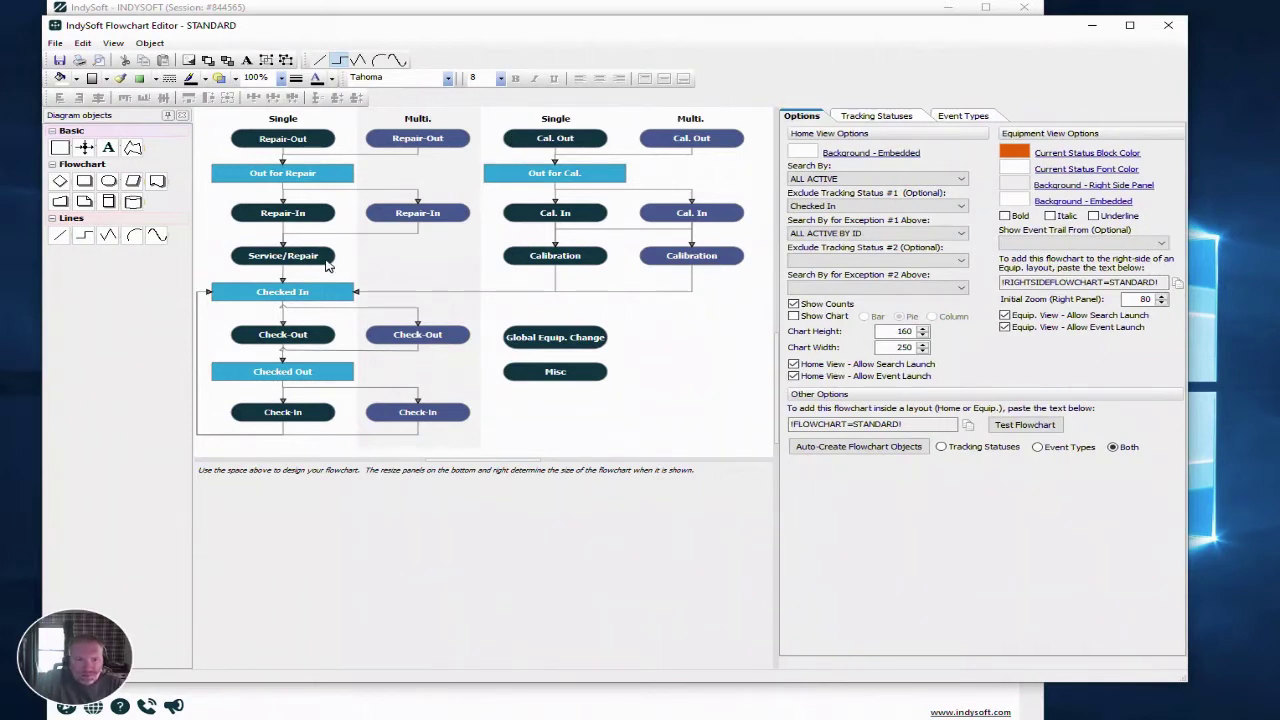
pyautogui.click(700, 216)
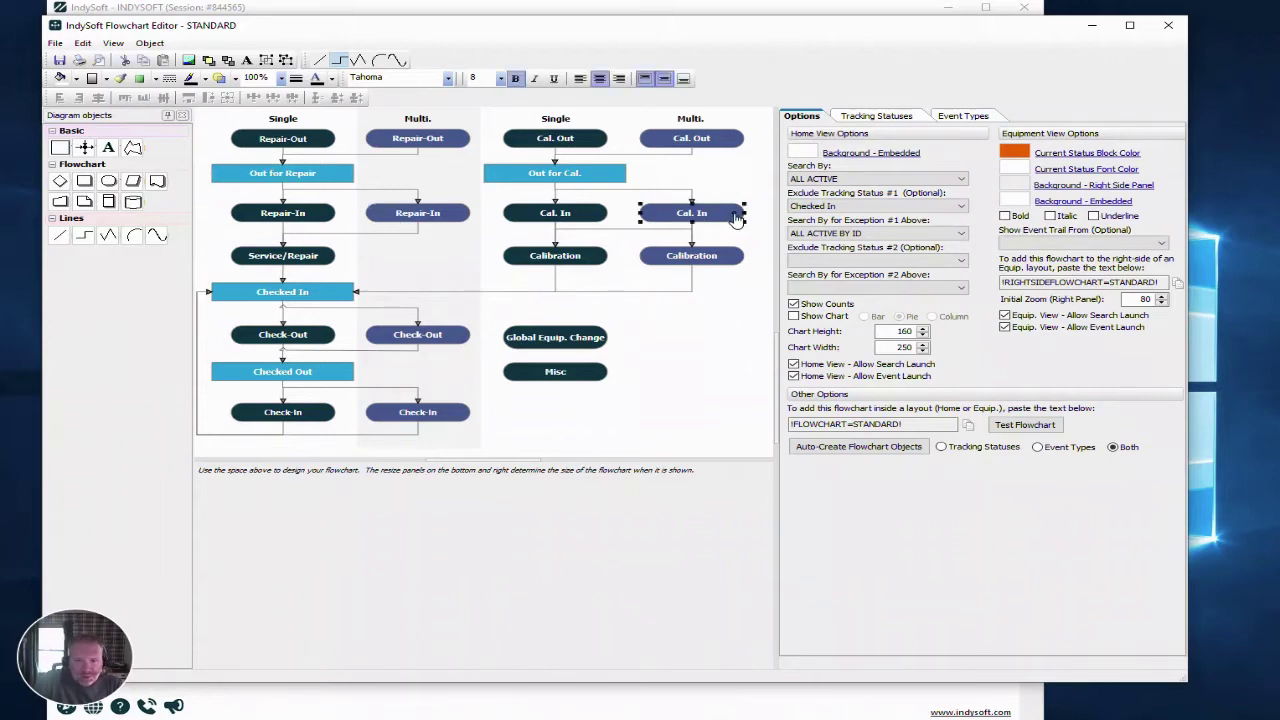
pyautogui.moveTo(736, 217)
pyautogui.mouseDown()
pyautogui.moveTo(729, 187)
pyautogui.moveTo(700, 168)
pyautogui.moveTo(729, 200)
pyautogui.moveTo(717, 258)
pyautogui.moveTo(742, 222)
pyautogui.moveTo(731, 217)
pyautogui.mouseUp()
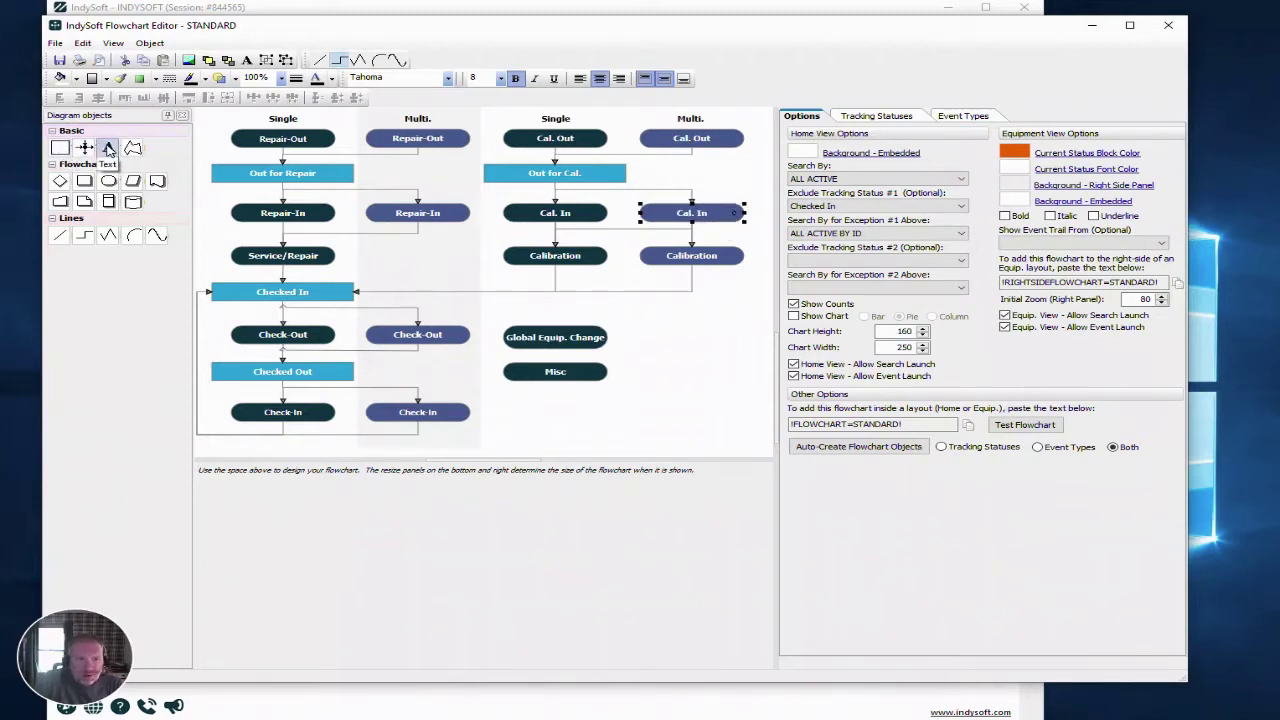
# Place a text block in the empty area beside Global Equip. Change, and delete it again
pyautogui.click(108, 148)
pyautogui.click(675, 335)
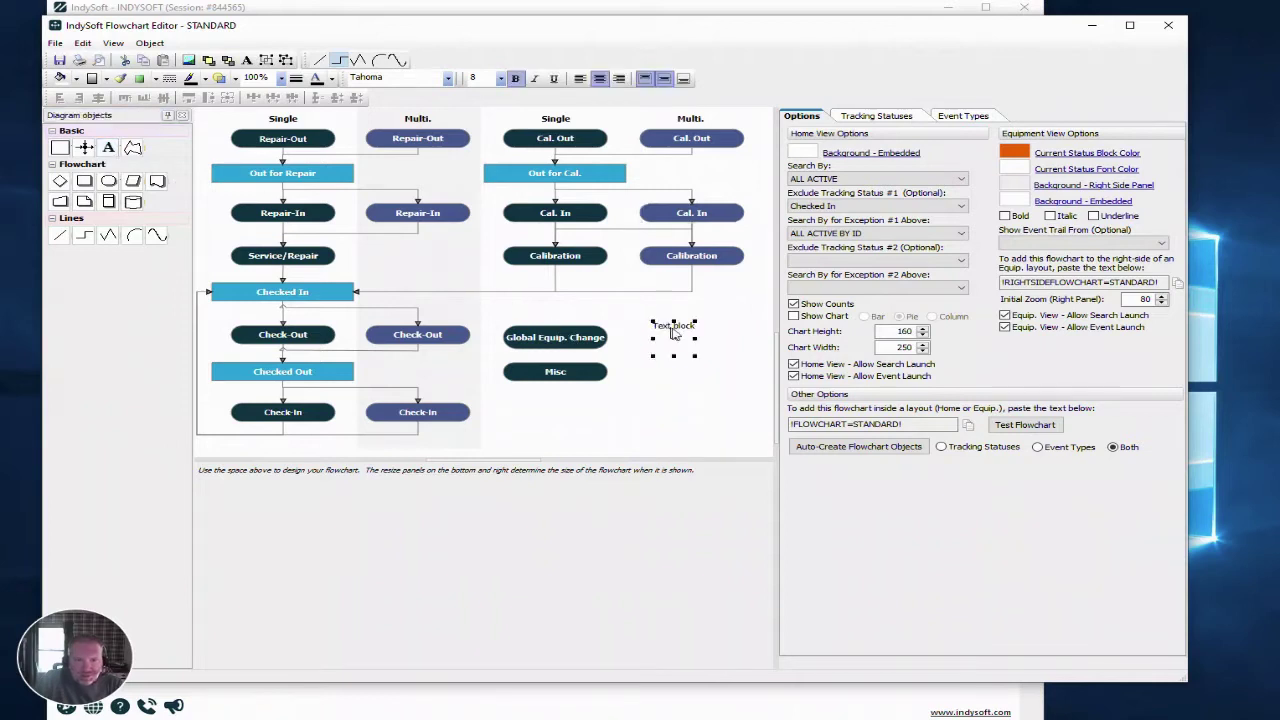
pyautogui.moveTo(693, 346); pyautogui.dragTo(716, 358)
pyautogui.press('Delete')
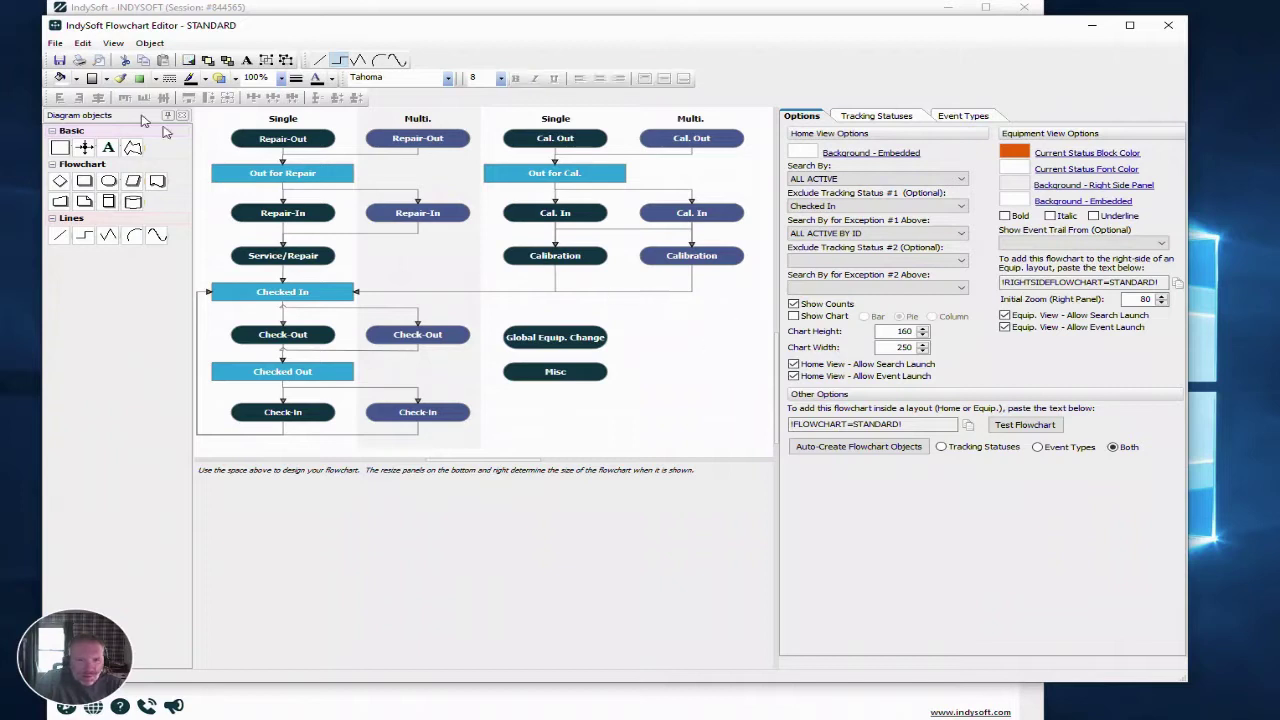
# Add a rectangle in the empty area beside Global Equip. Change and label it "asdf"
pyautogui.click(62, 149)
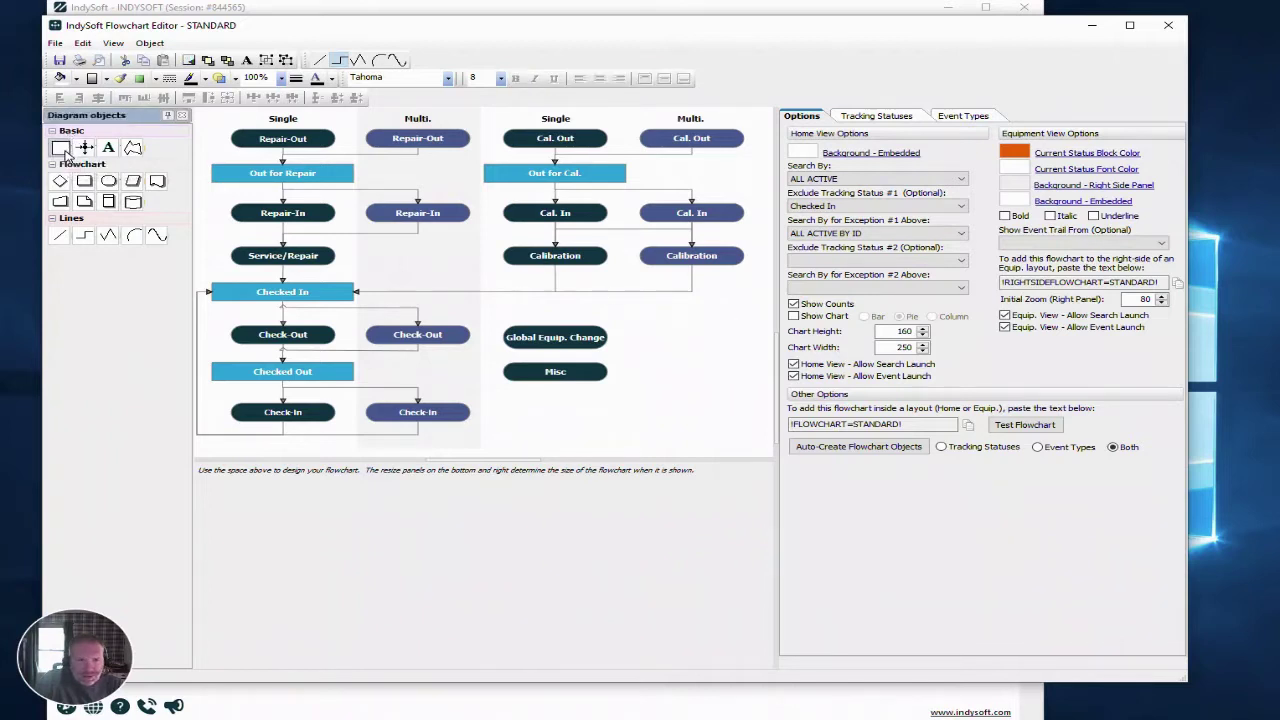
pyautogui.click(676, 338)
pyautogui.moveTo(675, 334); pyautogui.dragTo(710, 345)
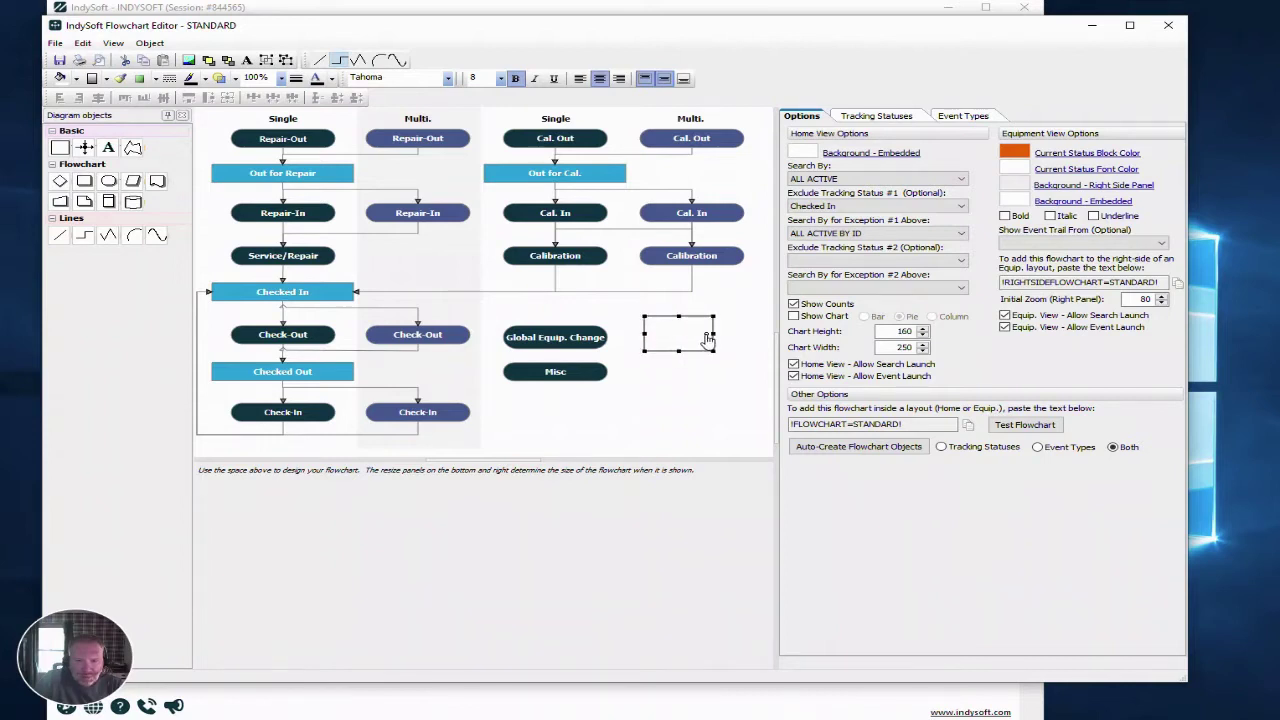
pyautogui.rightClick(679, 337)
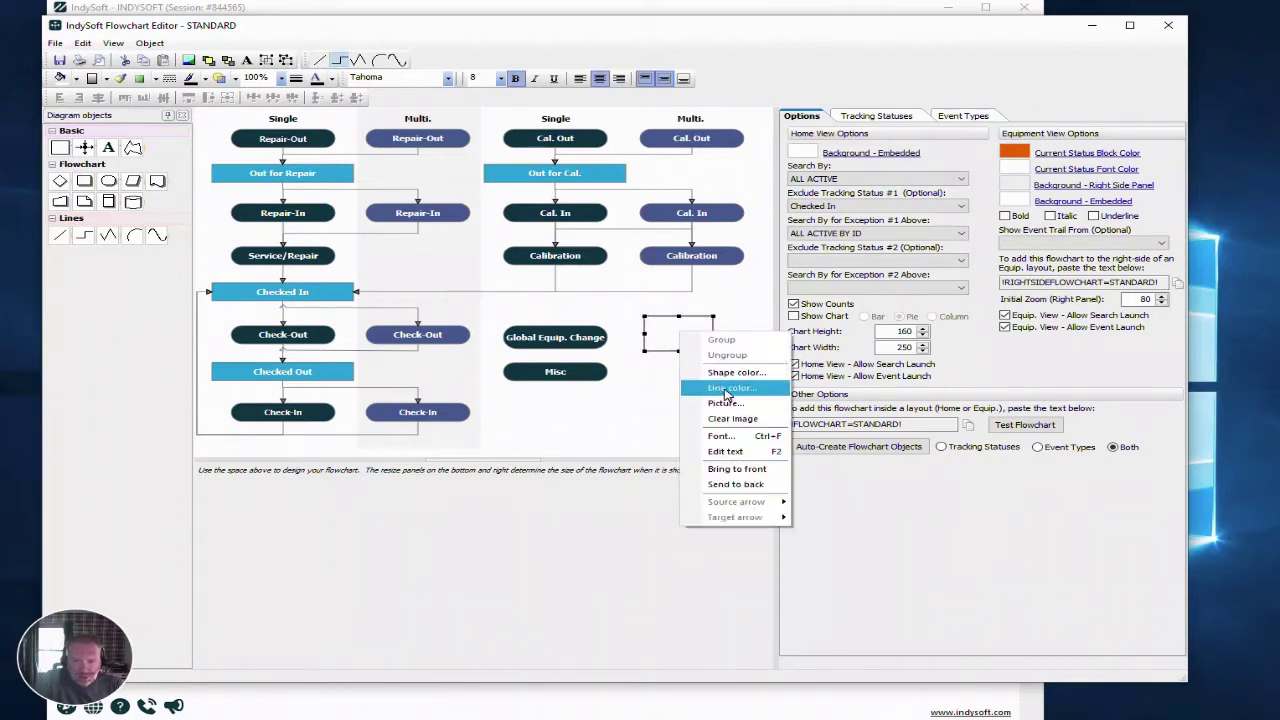
pyautogui.click(733, 455)
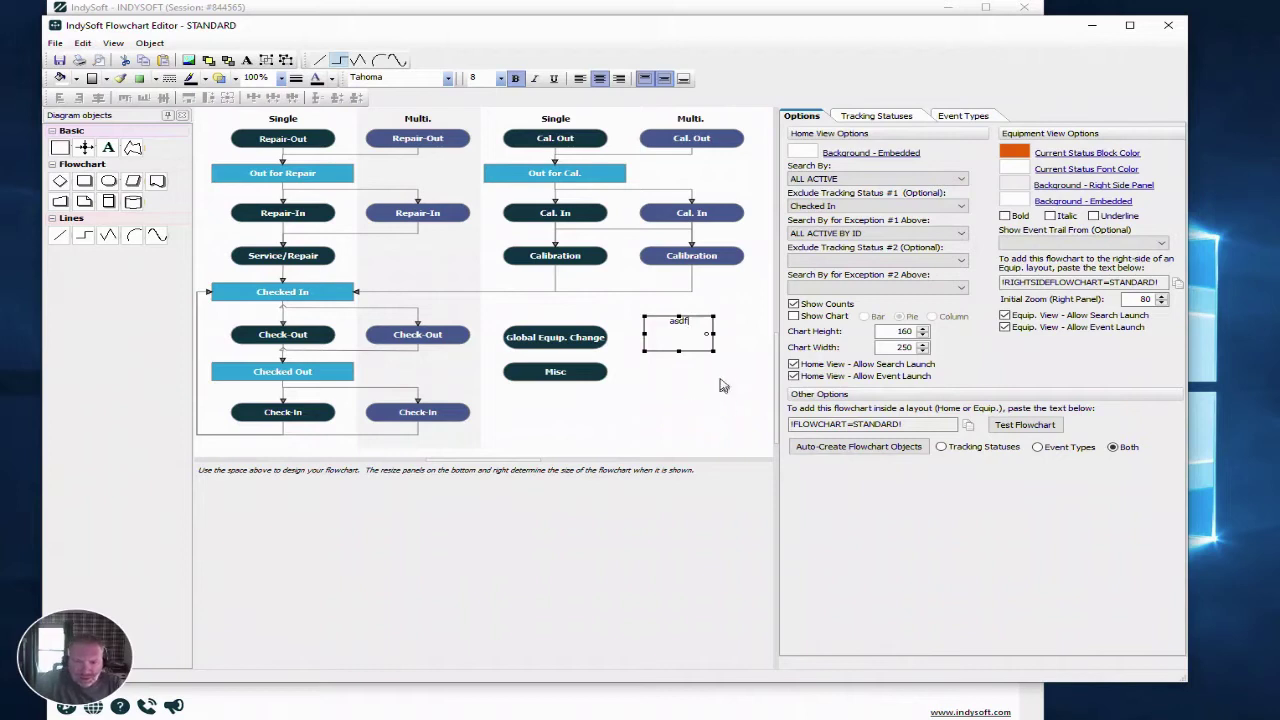
# Set the line color of the "asdf" rectangle to white
pyautogui.rightClick(683, 347)
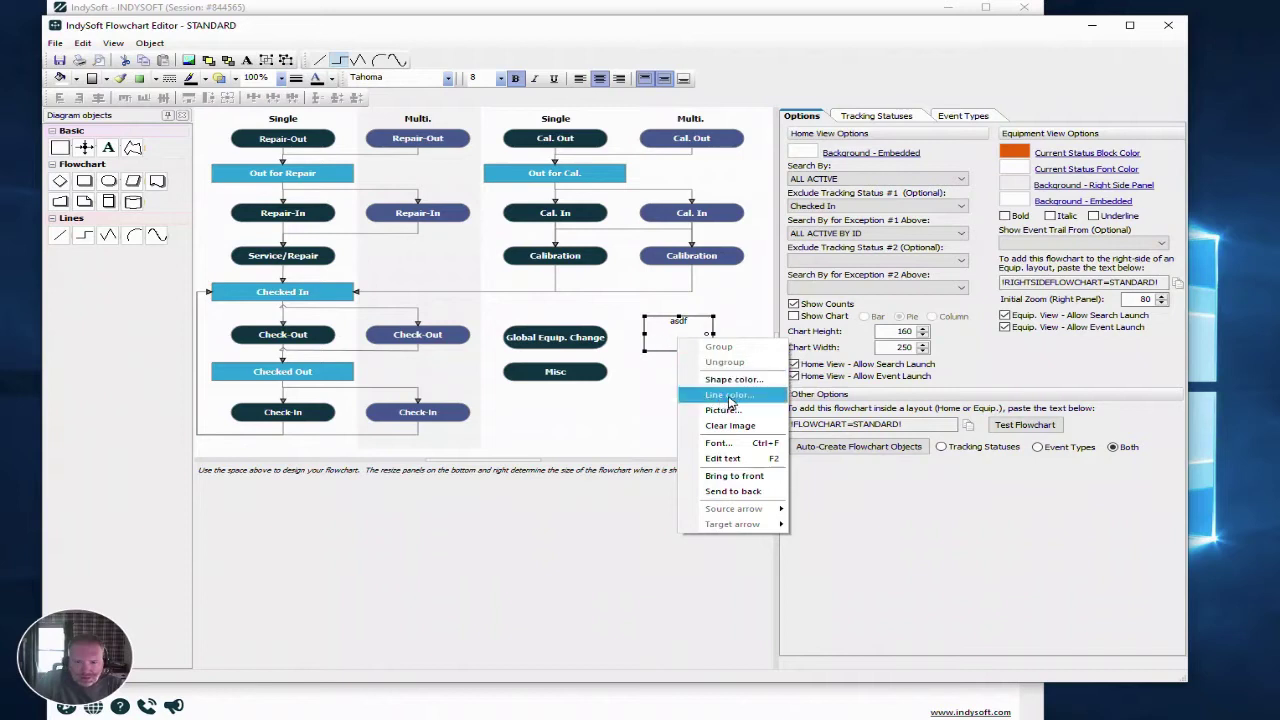
pyautogui.click(728, 397)
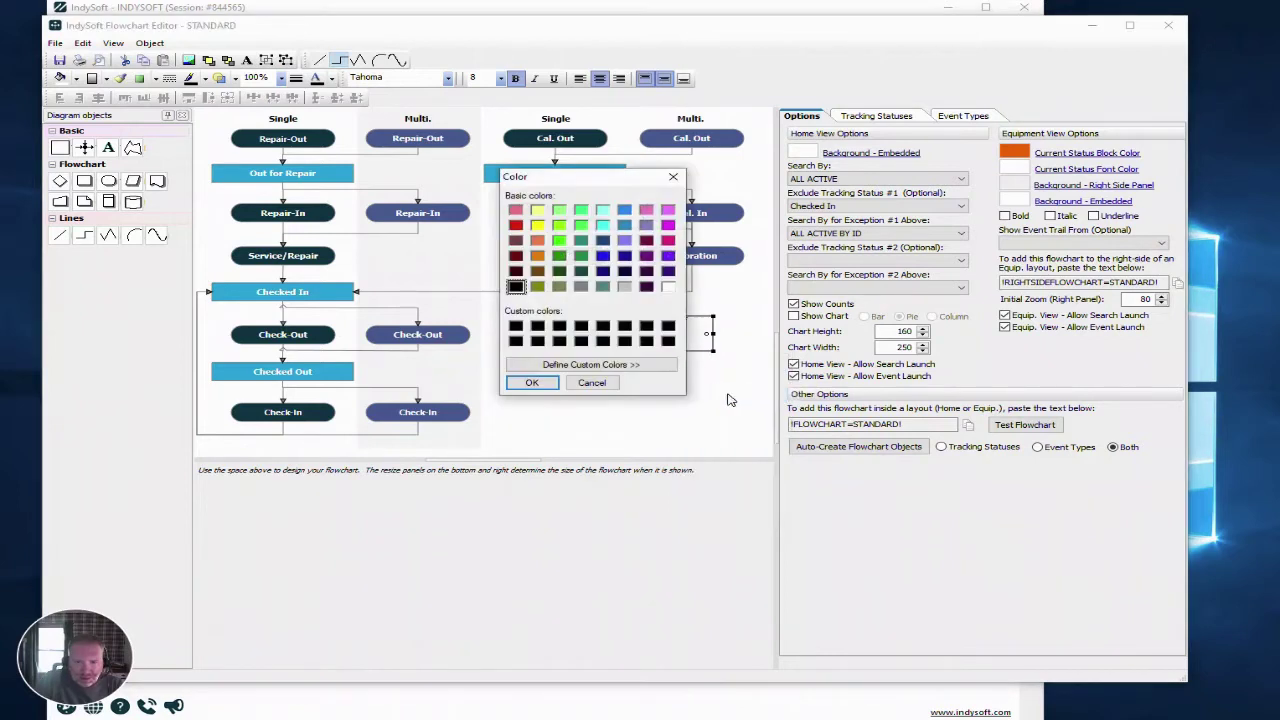
pyautogui.click(668, 287)
pyautogui.click(531, 382)
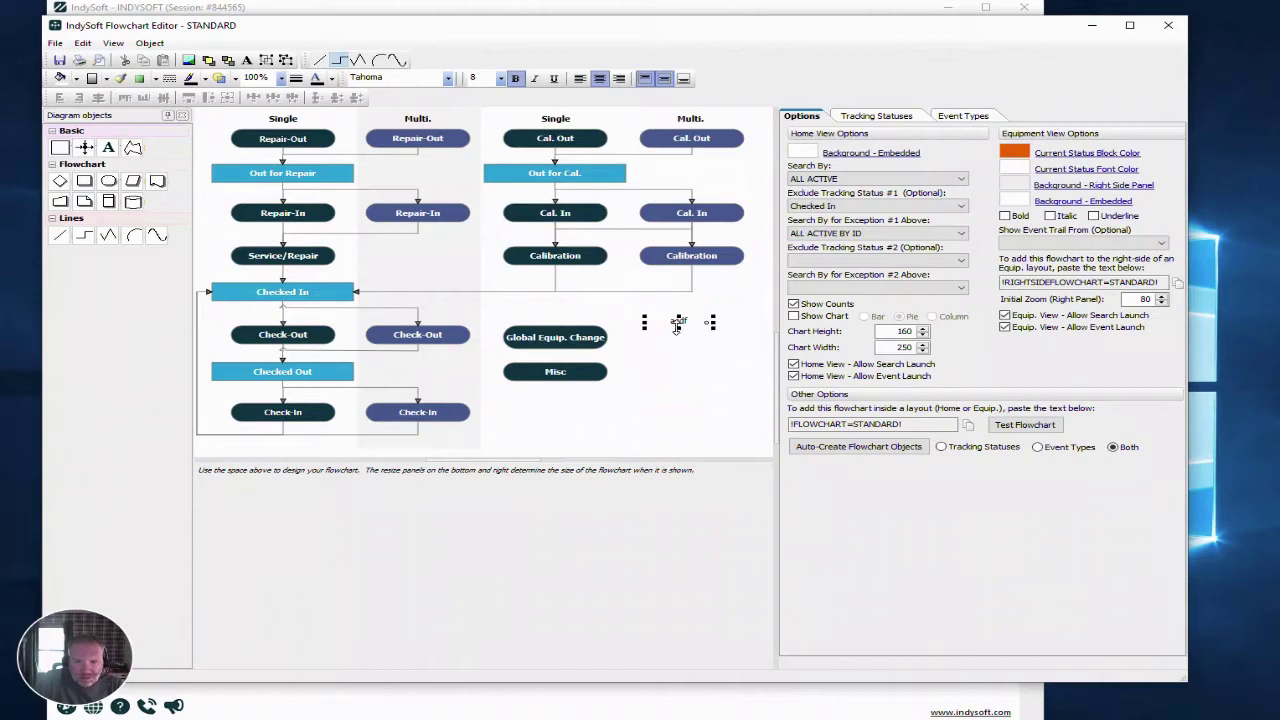
# Rotate the "asdf" block to vertical, and remove it from the flowchart
pyautogui.moveTo(713, 323); pyautogui.dragTo(669, 312)
pyautogui.click(711, 326)
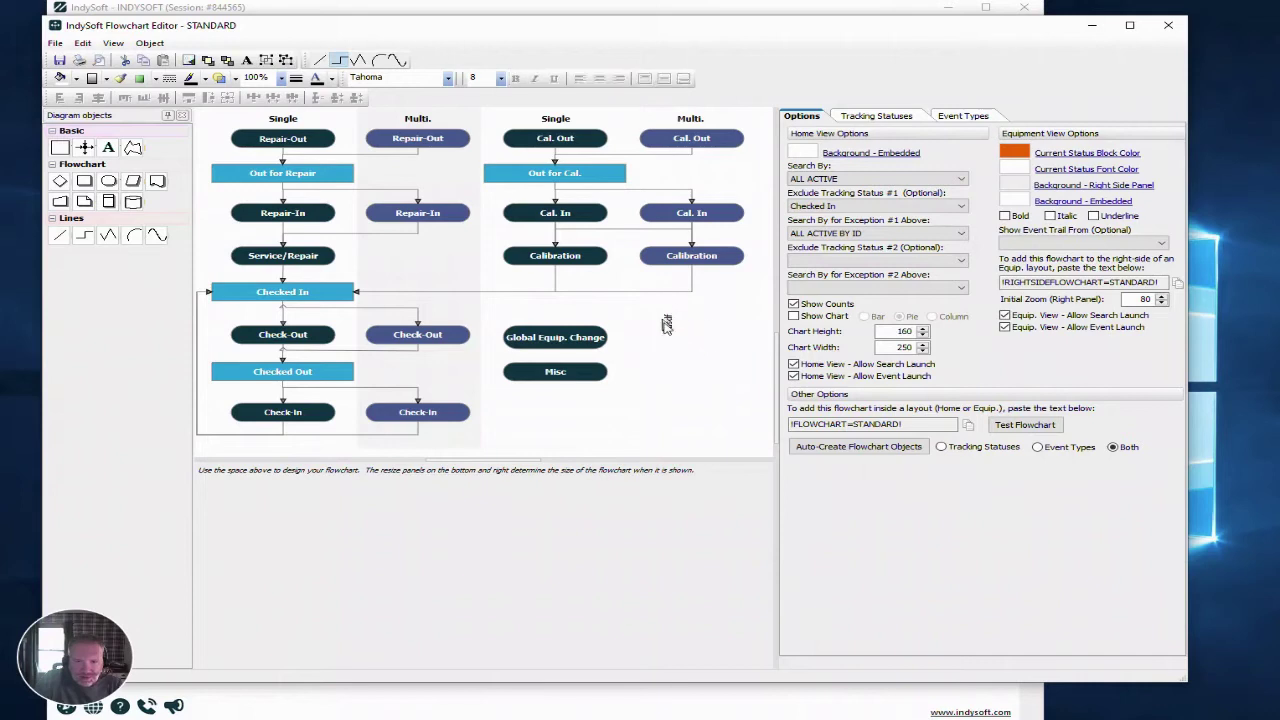
pyautogui.click(668, 322)
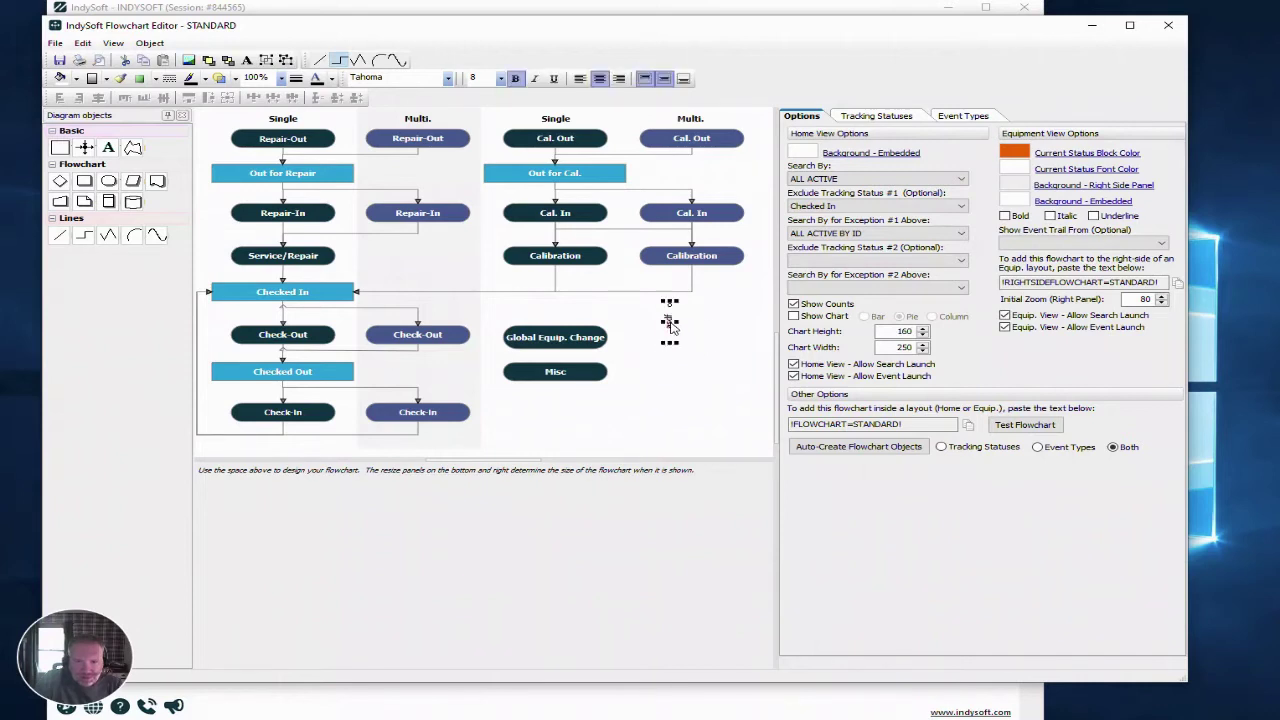
pyautogui.moveTo(668, 312); pyautogui.dragTo(556, 305)
pyautogui.click(588, 305)
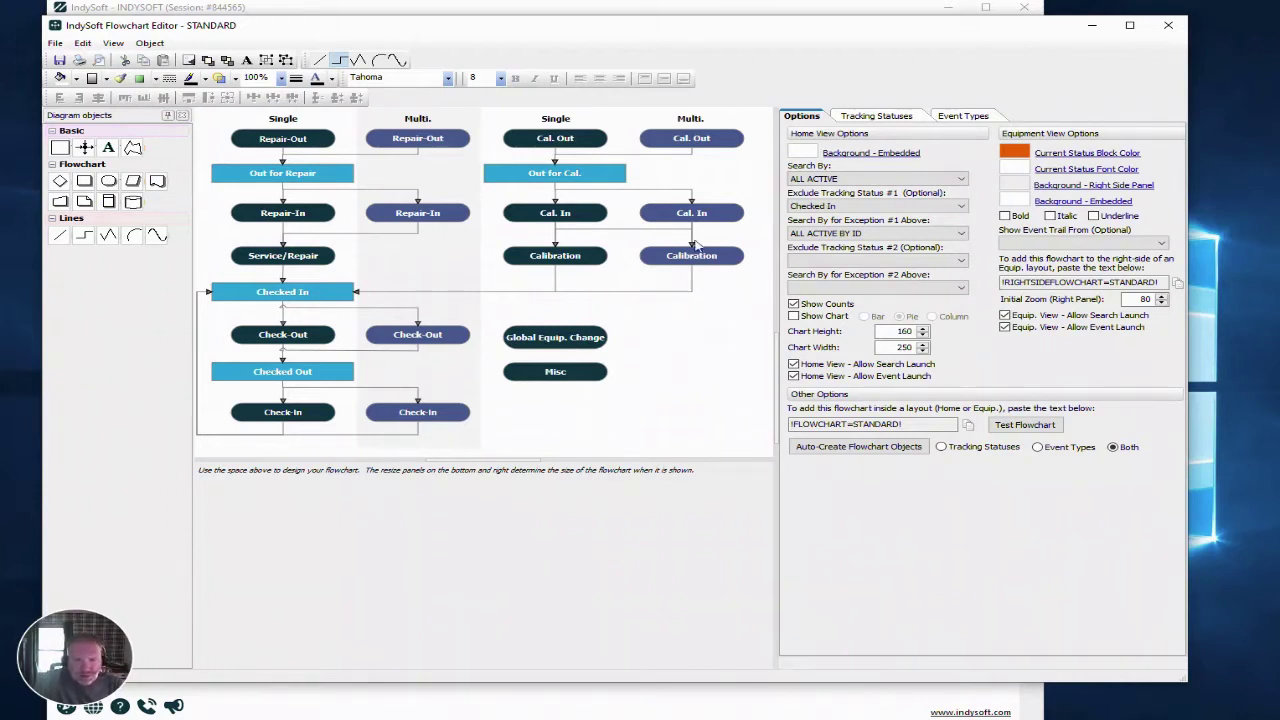
# Move the Multi. column's Calibration block out of line, and realign it vertically with the Cal. Out and Cal. In blocks above
pyautogui.click(704, 247)
pyautogui.moveTo(704, 247); pyautogui.dragTo(727, 272)
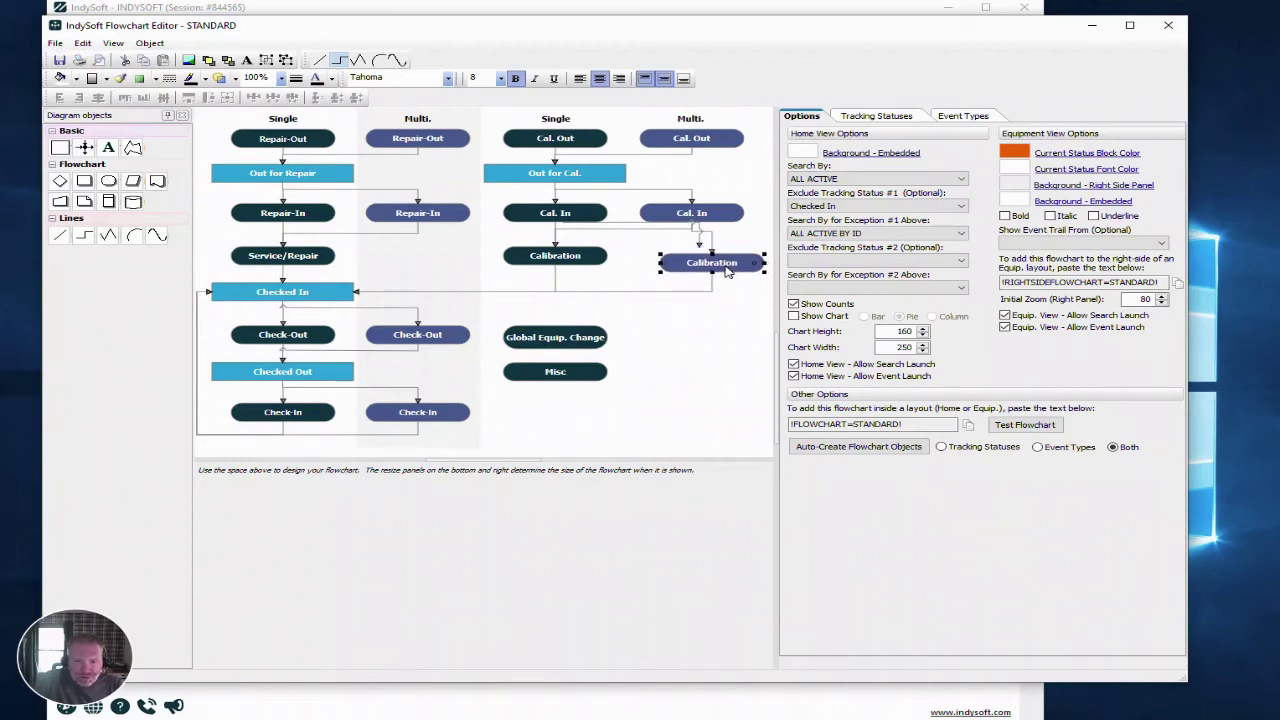
pyautogui.click(707, 140)
pyautogui.keyDown('shift'); pyautogui.click(706, 212); pyautogui.keyUp('shift')
pyautogui.keyDown('shift'); pyautogui.click(722, 265); pyautogui.keyUp('shift')
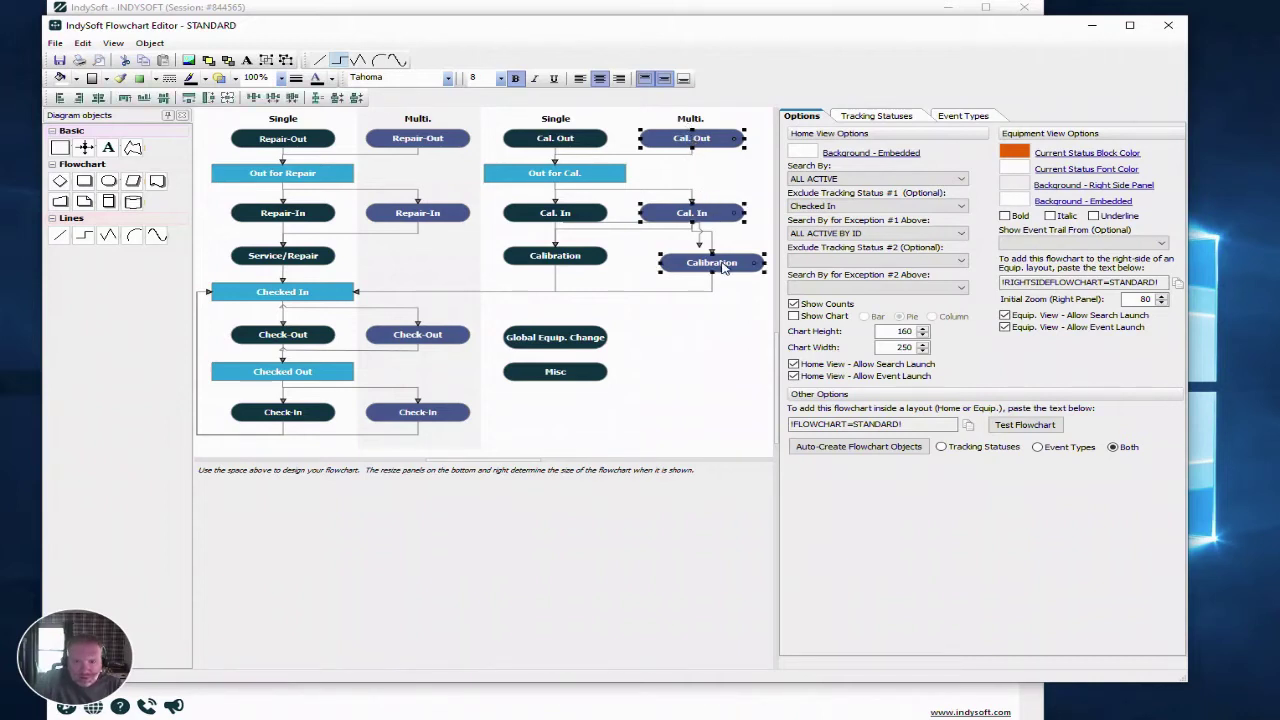
pyautogui.click(100, 98)
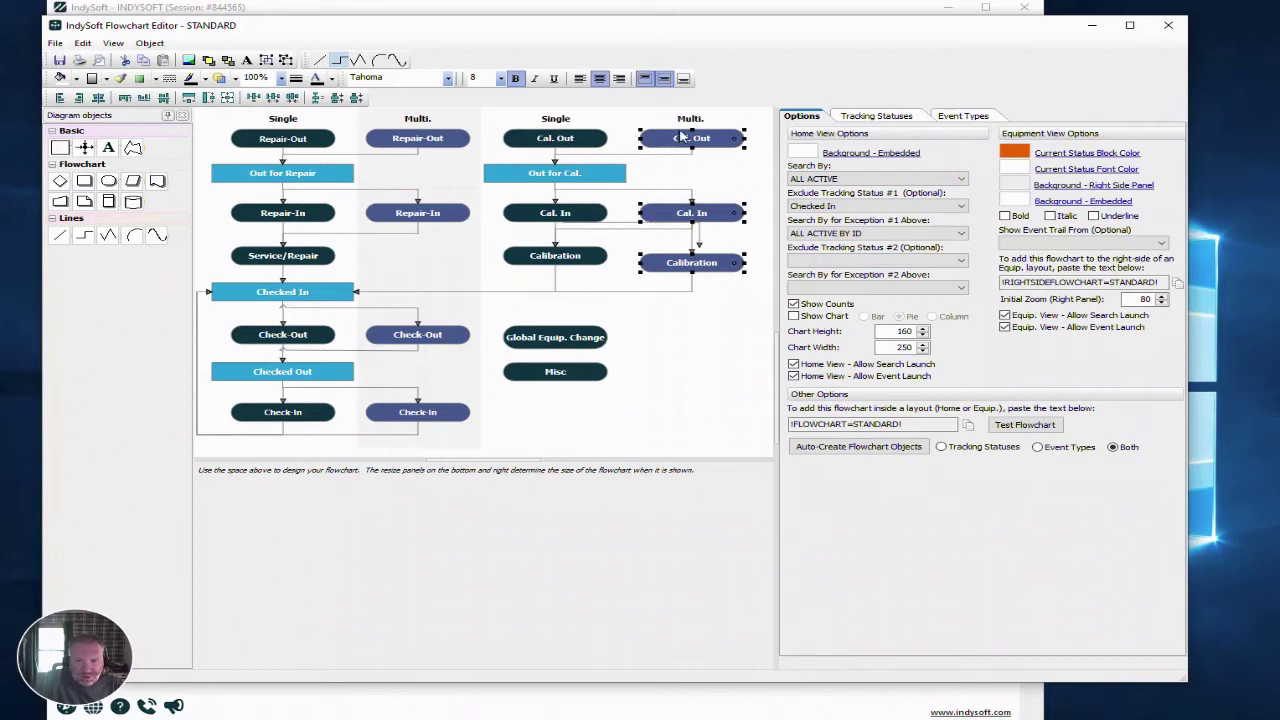
# Resize the Multi. column's Calibration, Cal. In and Cal. Out blocks to three different sizes
pyautogui.click(704, 311)
pyautogui.click(728, 268)
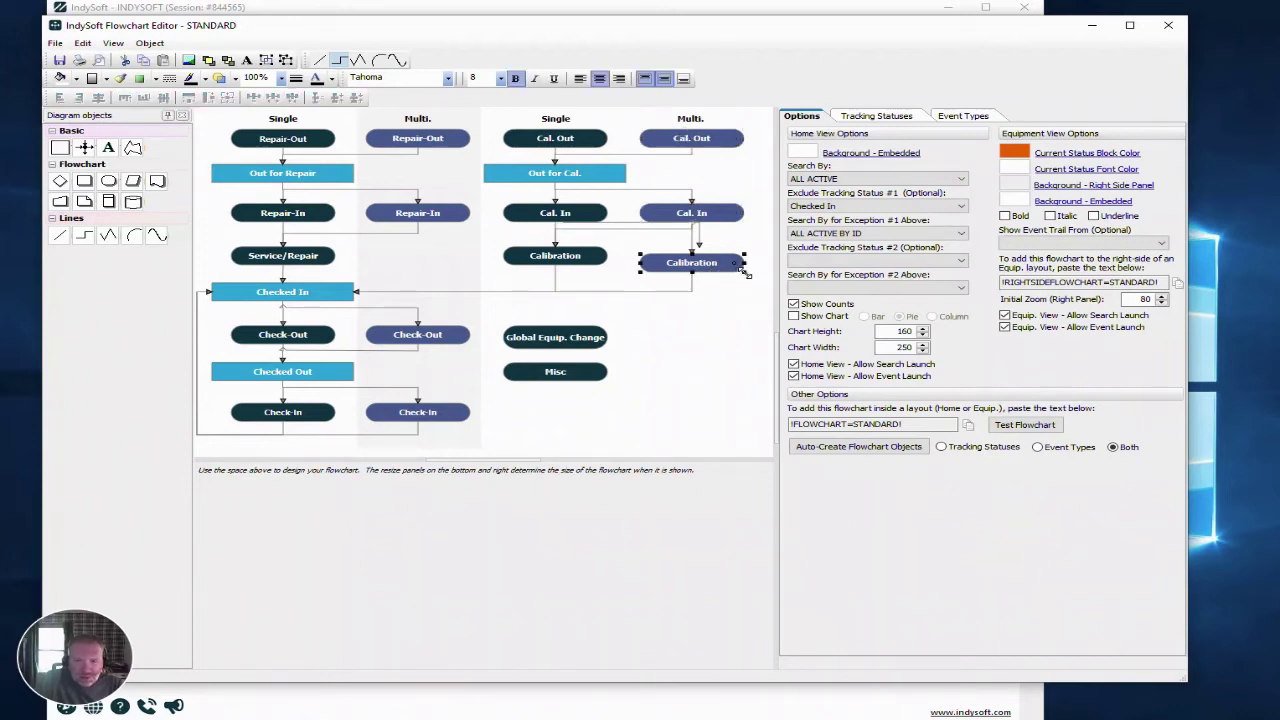
pyautogui.moveTo(744, 271); pyautogui.dragTo(758, 289)
pyautogui.moveTo(744, 207); pyautogui.dragTo(730, 148)
pyautogui.click(708, 145)
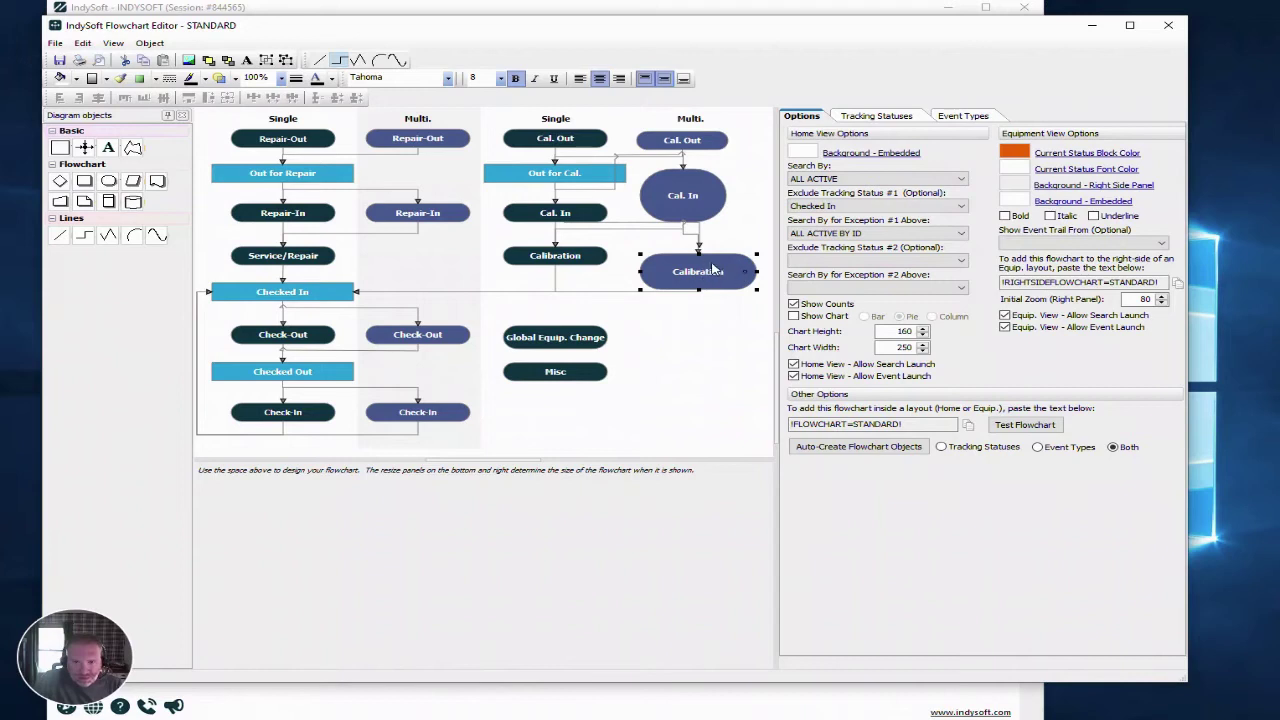
# Make the Multi. column's Cal. In and Cal. Out blocks the same size as the Calibration block
pyautogui.keyDown('ctrl'); pyautogui.click(690, 202); pyautogui.keyUp('ctrl')
pyautogui.keyDown('ctrl'); pyautogui.click(700, 141); pyautogui.keyUp('ctrl')
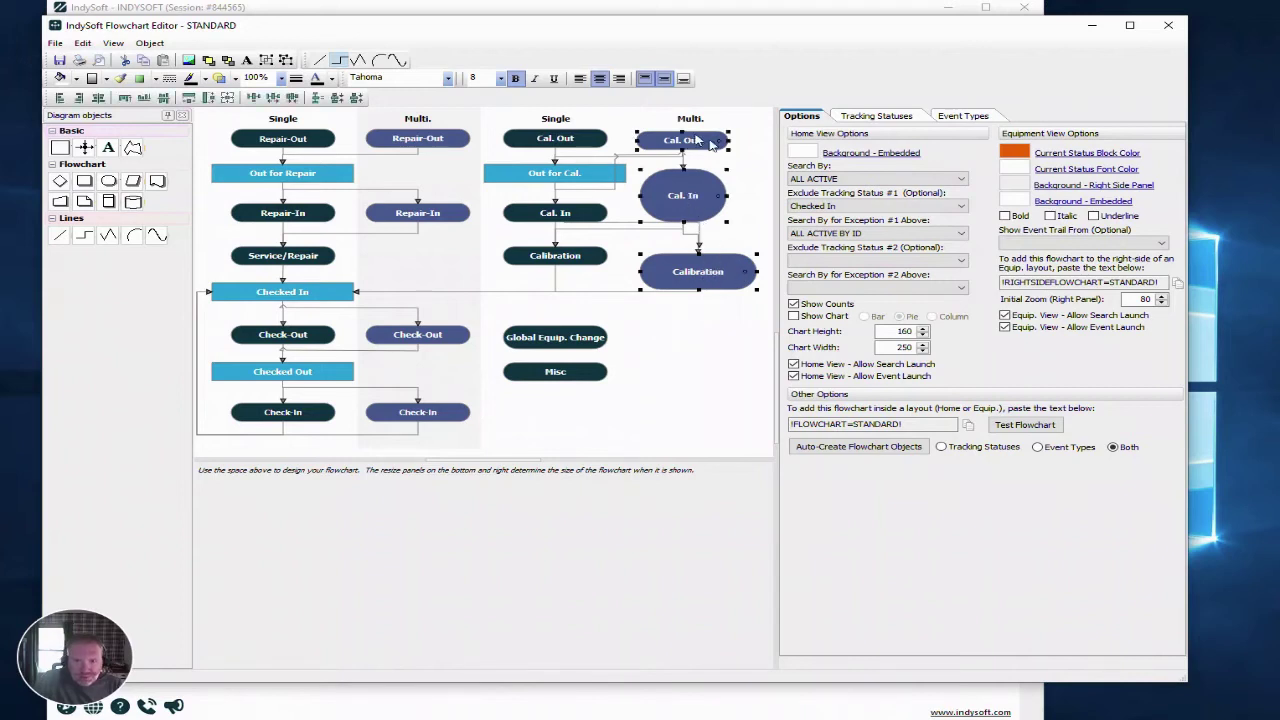
pyautogui.click(228, 98)
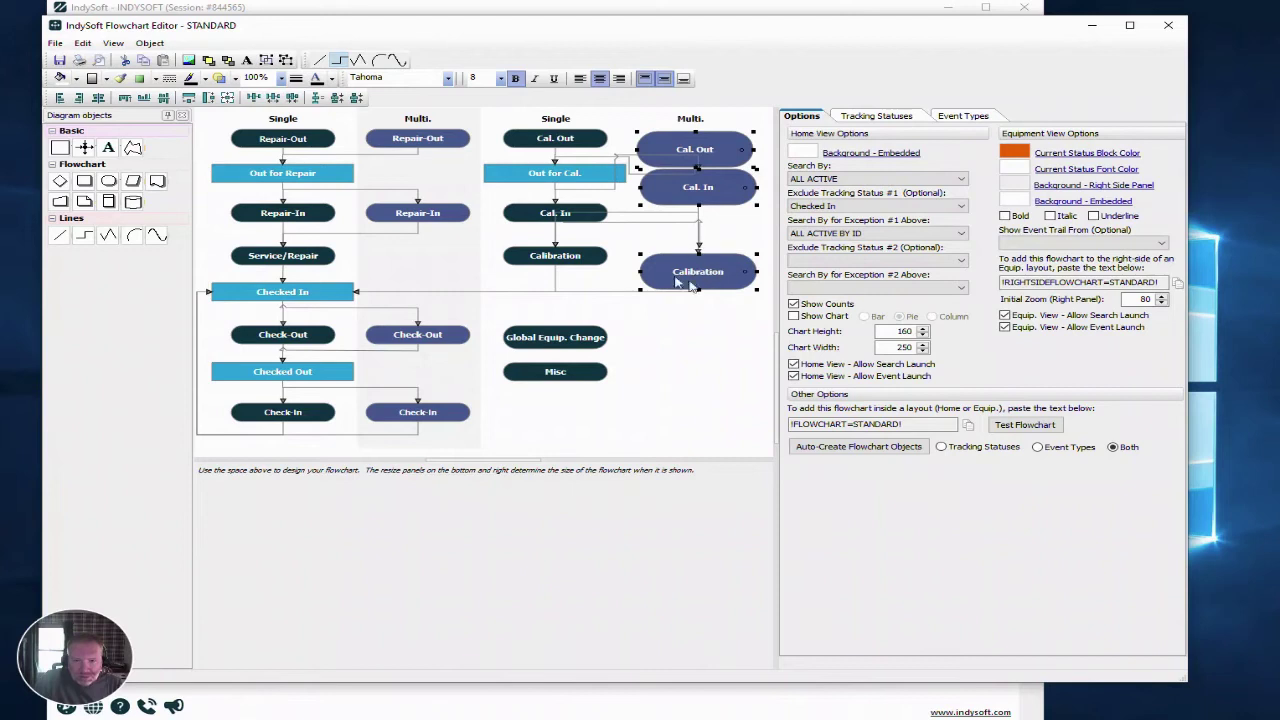
pyautogui.click(729, 250)
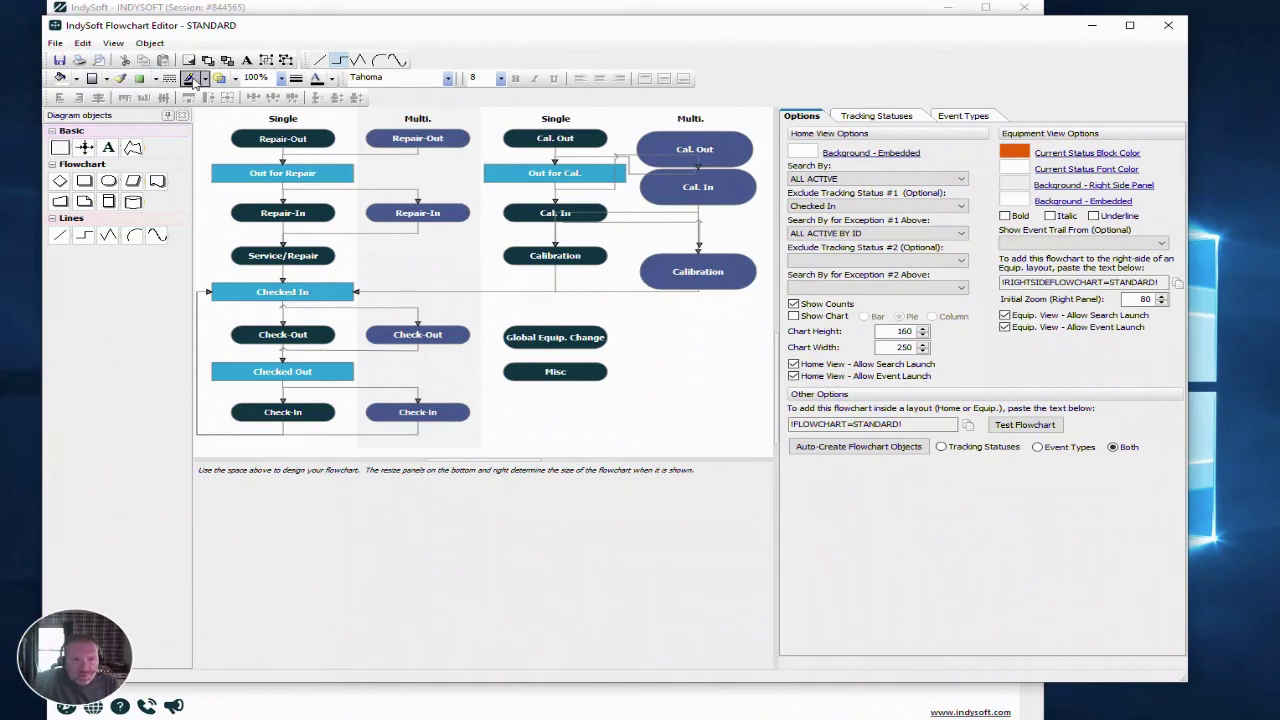
# Switch to the STANDARD COPY flowchart editor, review its tracking statuses, and return to its options
pyautogui.click(319, 12)
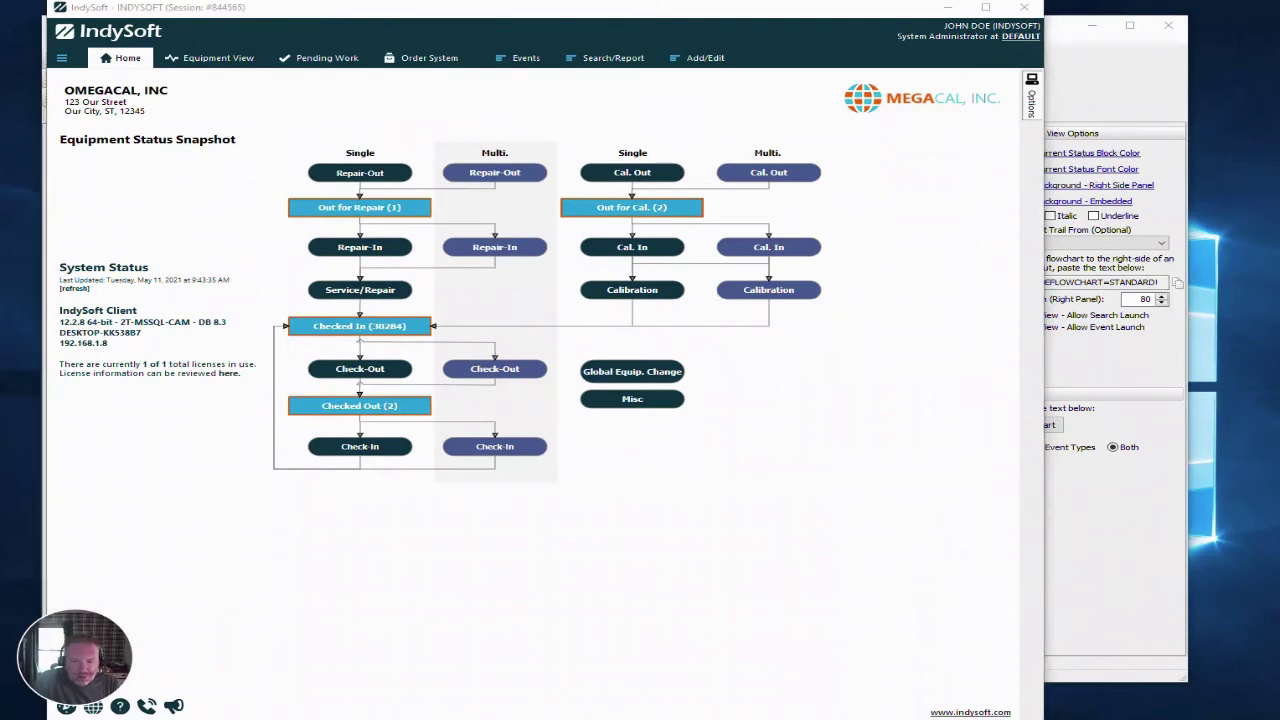
pyautogui.click(883, 697)
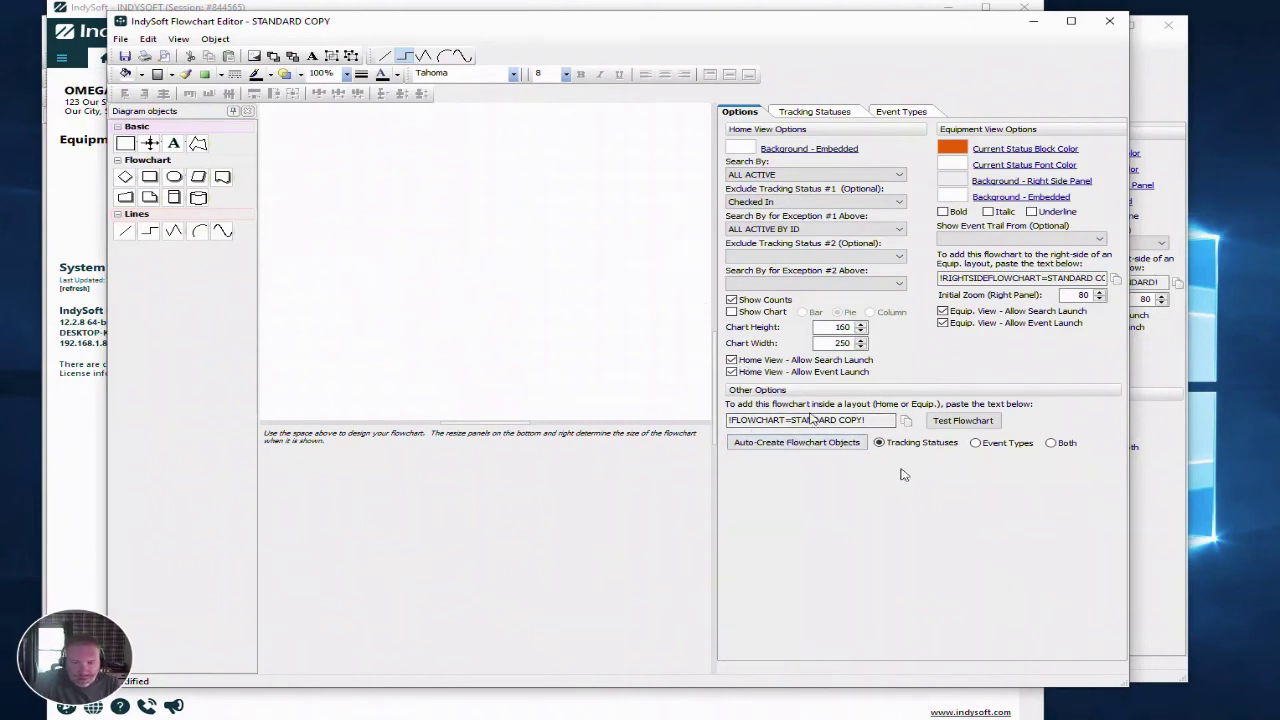
pyautogui.click(899, 112)
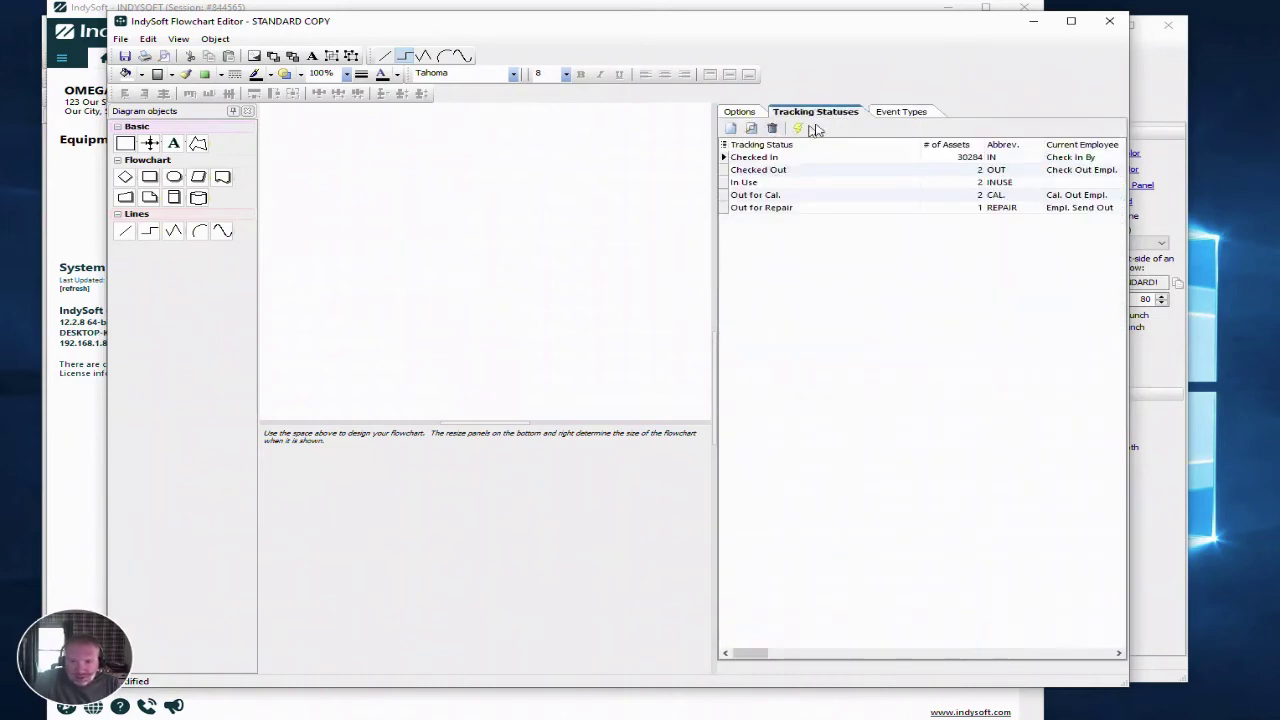
pyautogui.click(740, 112)
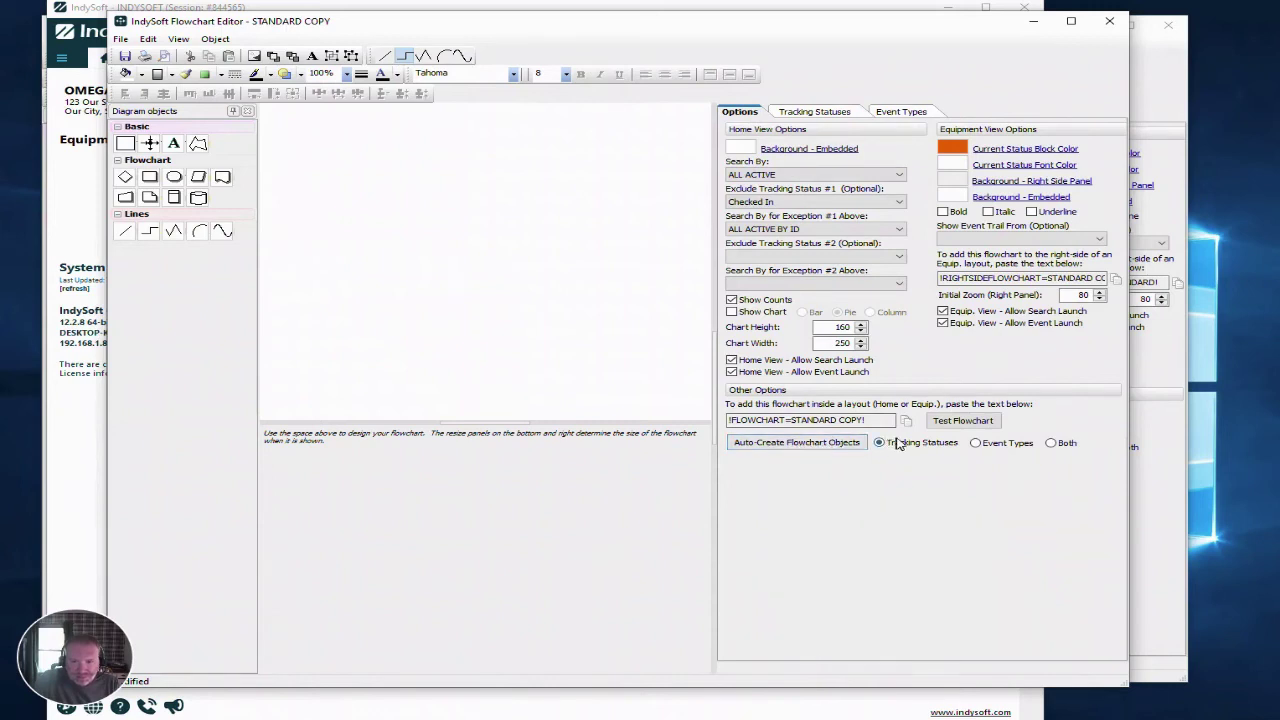
# Auto-create flowchart objects for both tracking statuses and event types, and widen the design area
pyautogui.click(982, 448)
pyautogui.click(1045, 444)
pyautogui.click(805, 447)
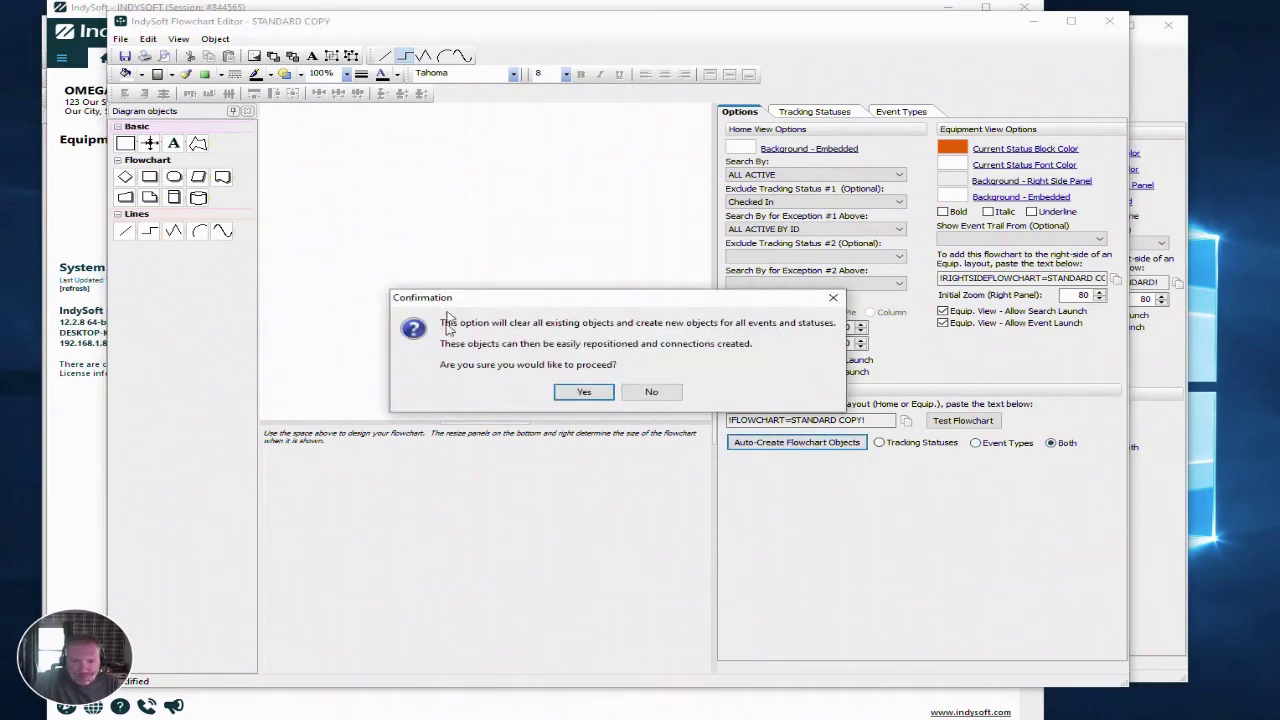
pyautogui.click(585, 393)
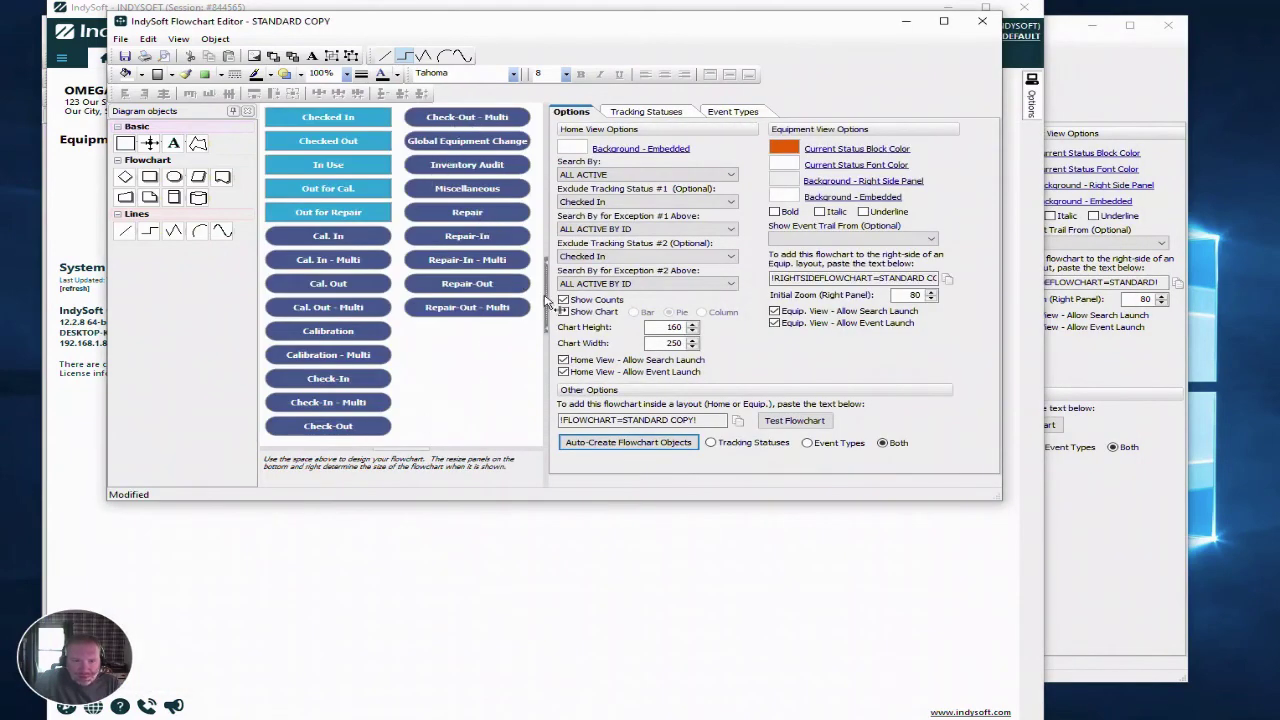
pyautogui.moveTo(544, 300); pyautogui.dragTo(645, 300)
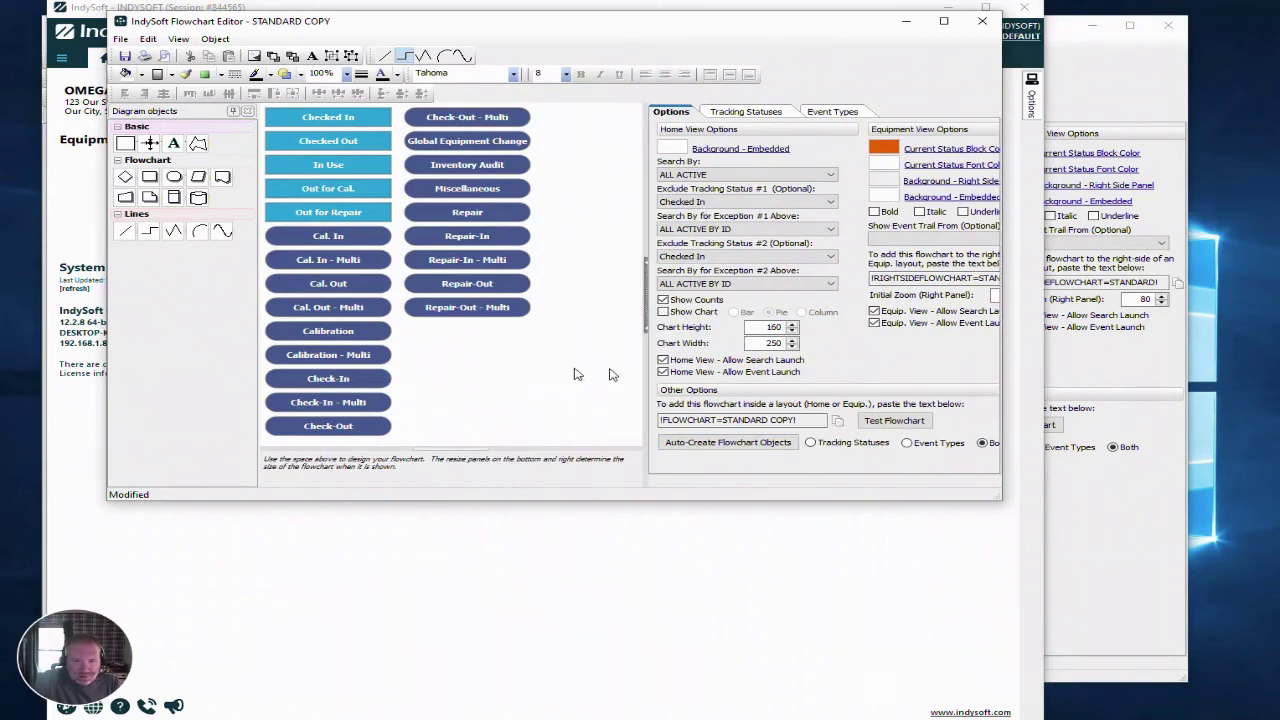